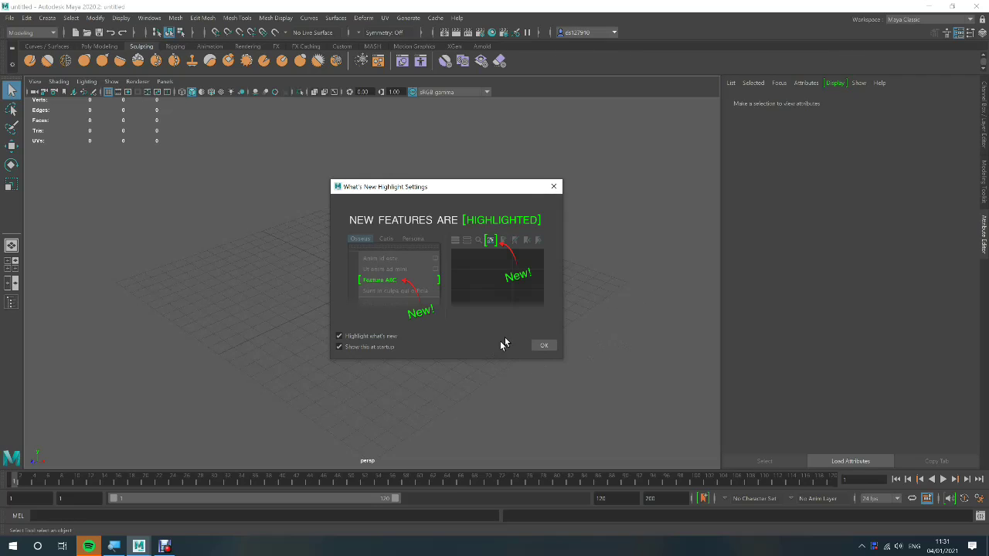
Step: Dismiss the What's New dialog and create a default polygon plane at the origin
click(543, 345)
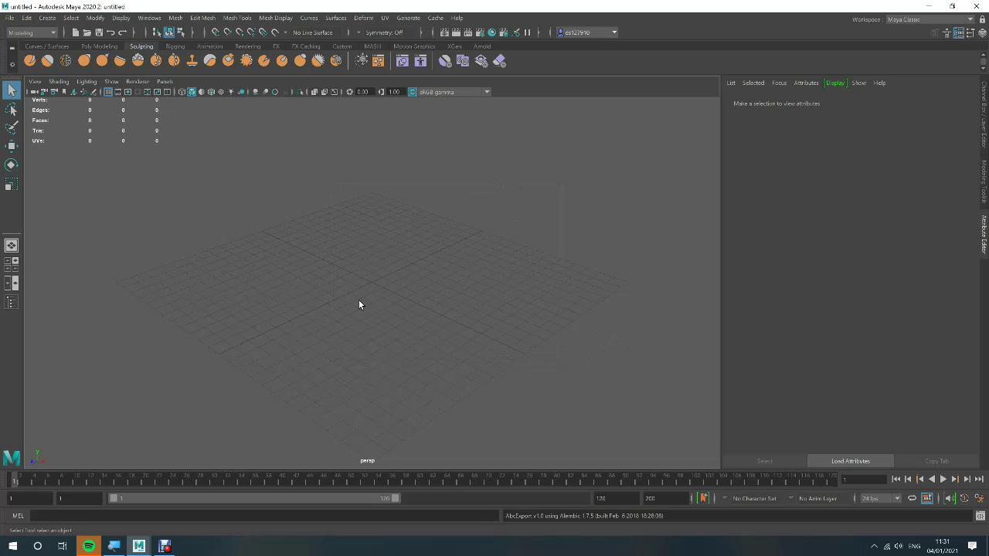
shift+right_click(387, 272)
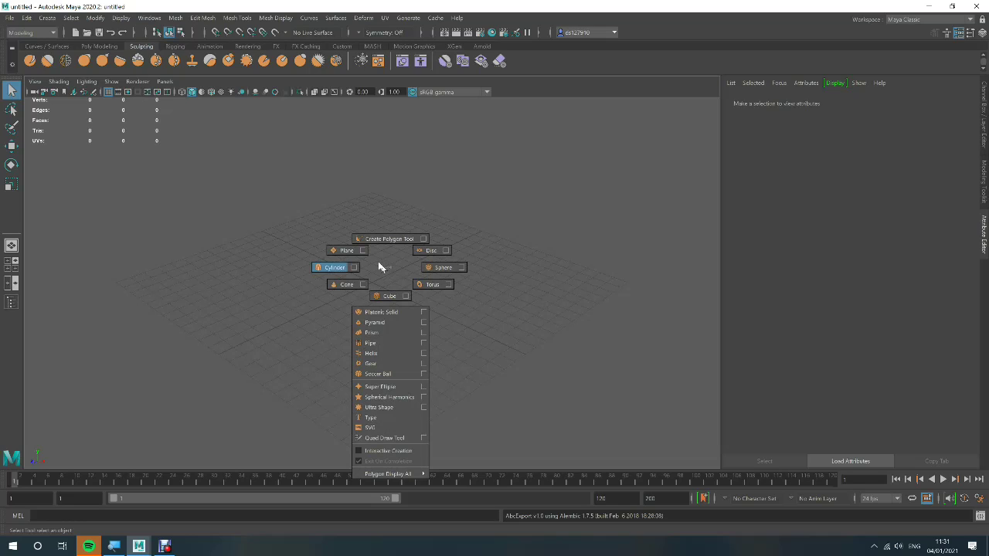
click(346, 254)
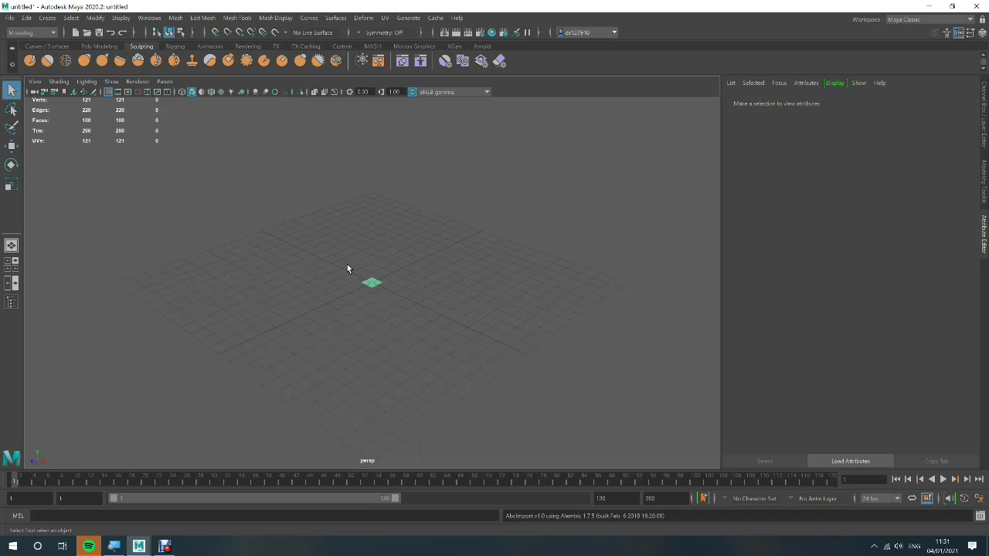
Step: Set polyPlane1 Width and Height to 25 with 25 subdivisions in each direction
key(super)
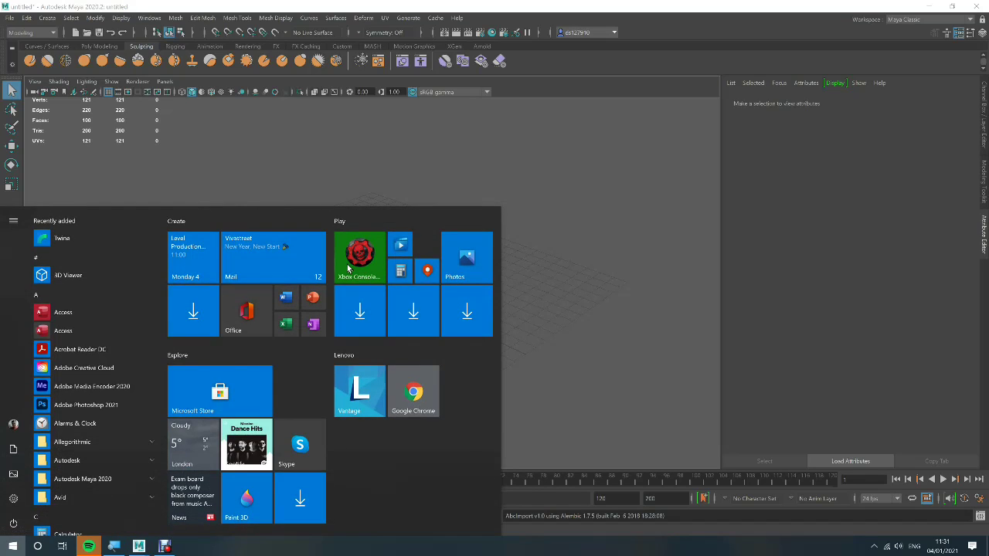
key(super)
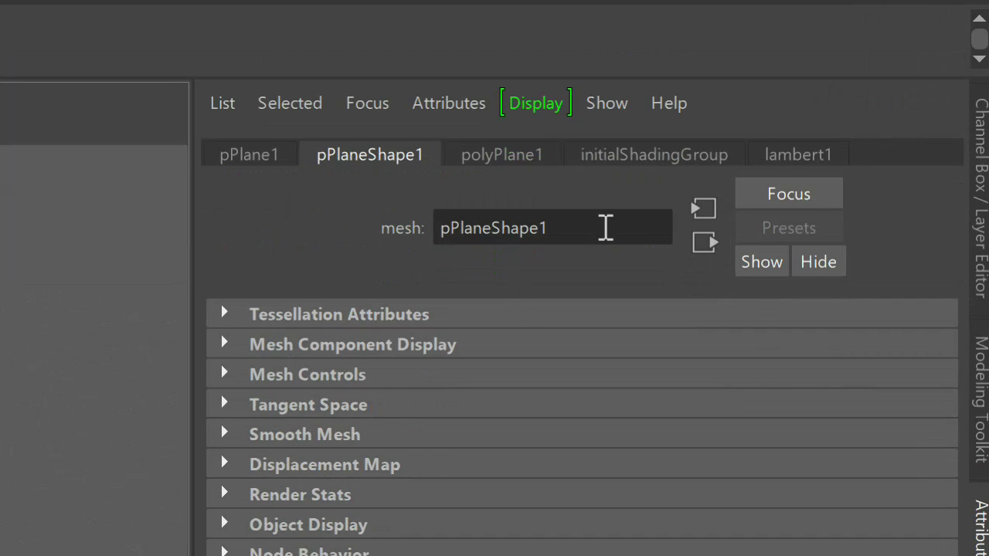
click(499, 158)
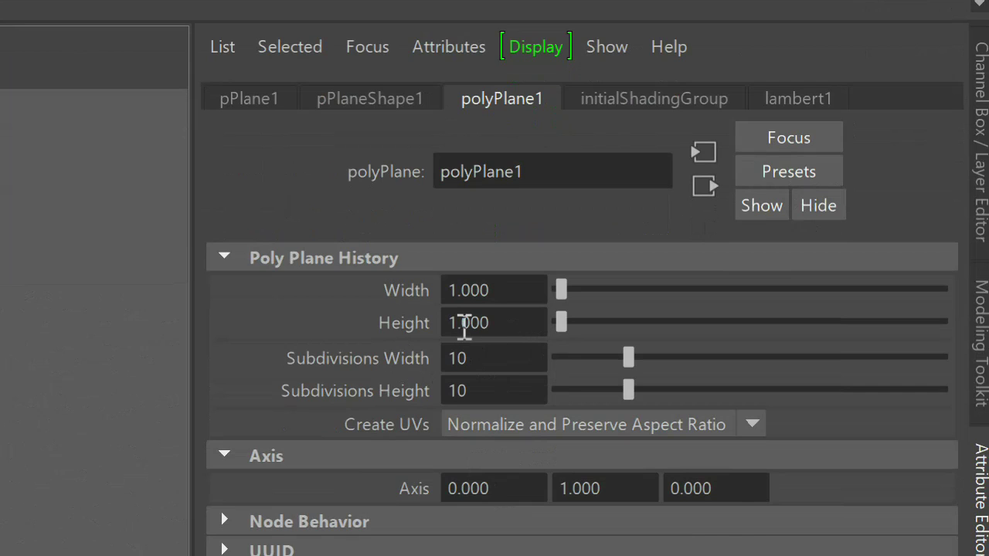
double_click(513, 291)
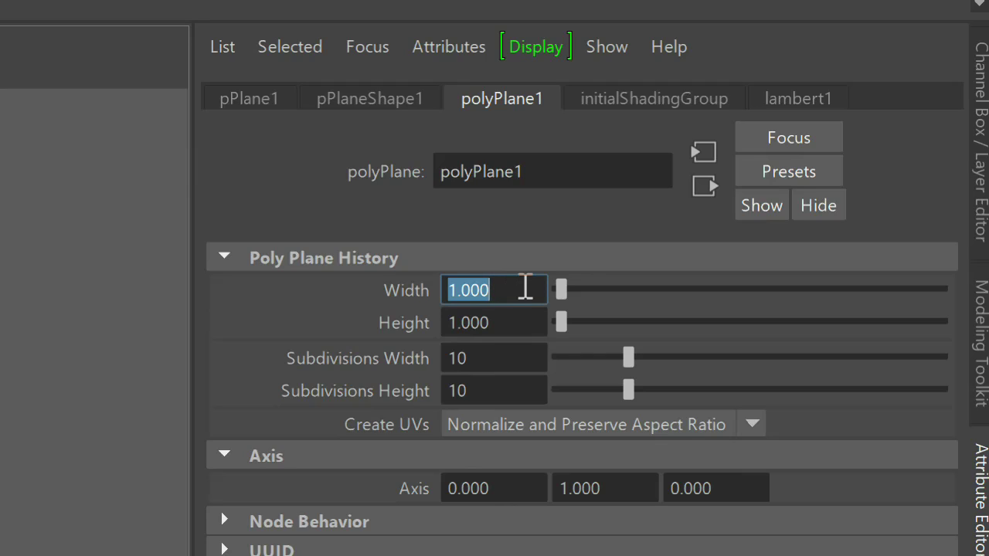
text(25)
key(Tab)
text(25)
key(Tab)
text(25)
key(Tab)
text(25)
key(Return)
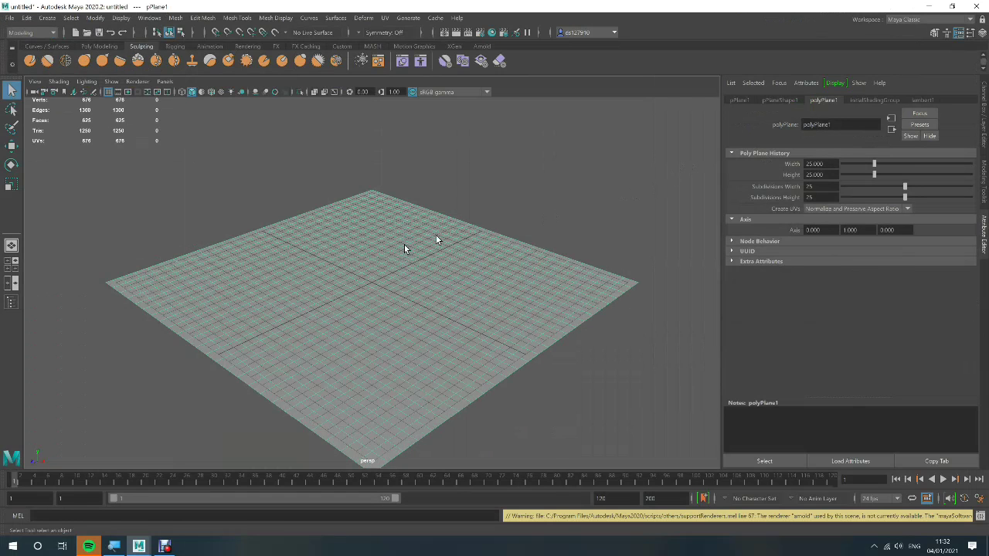
Step: Switch the plane to vertex editing with the Move tool active
scroll(305, 296, up, 3)
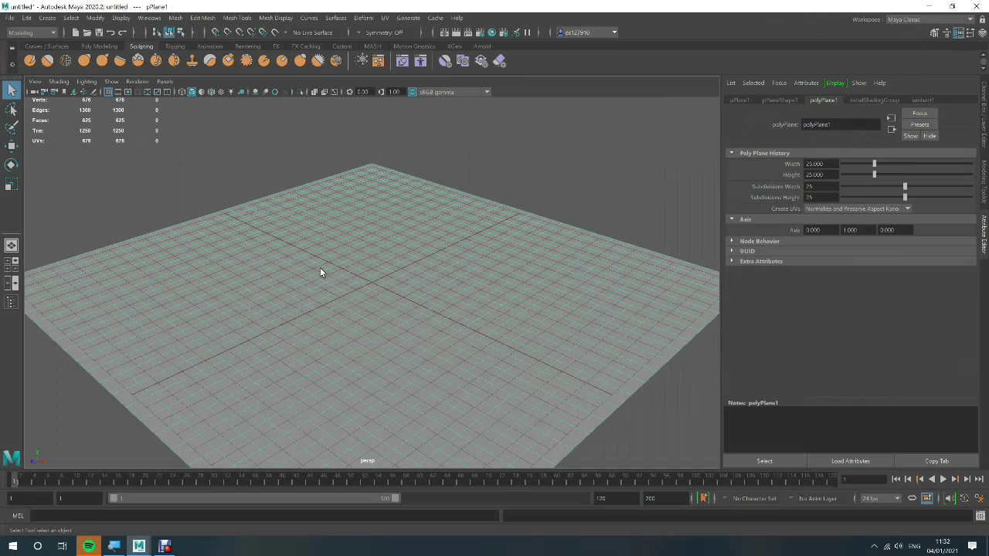
right_click(321, 268)
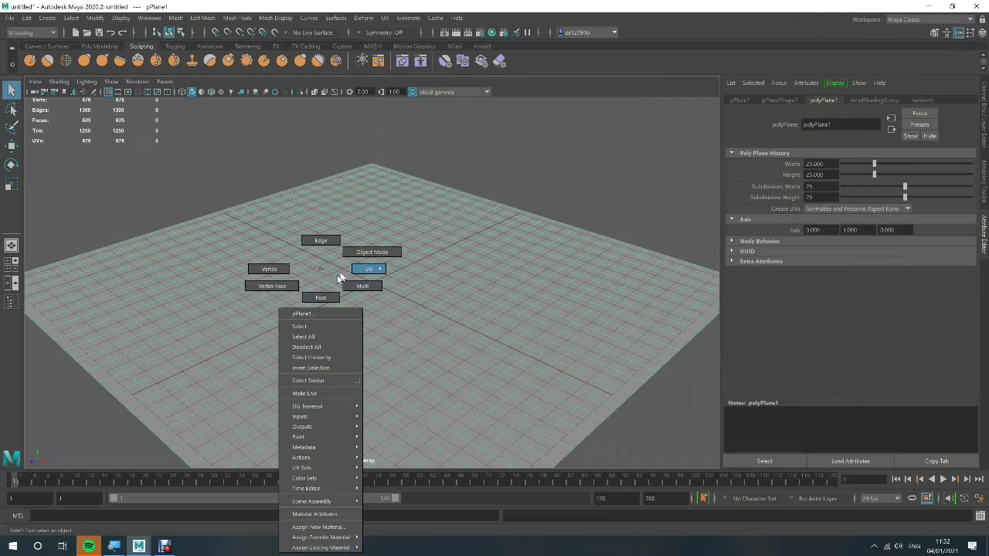
click(291, 272)
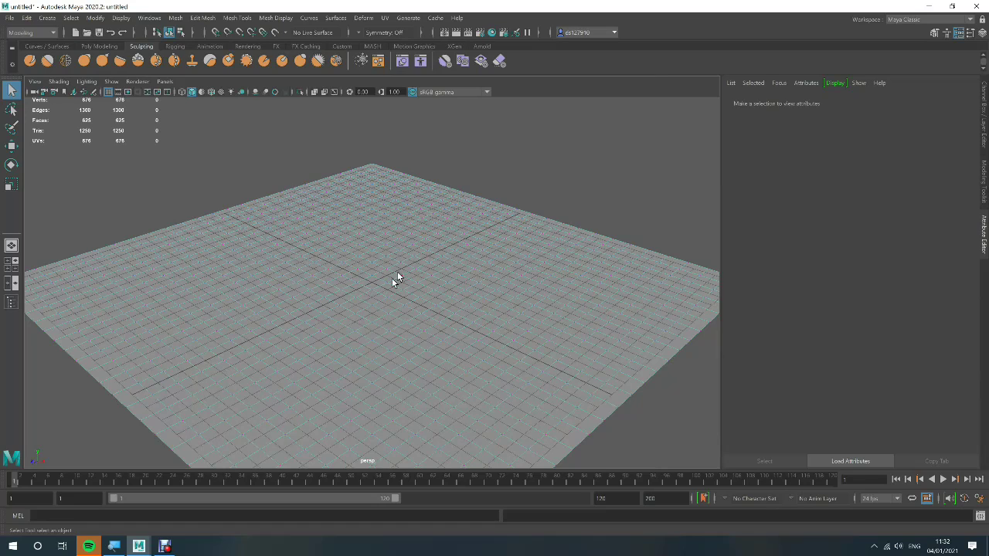
key(w)
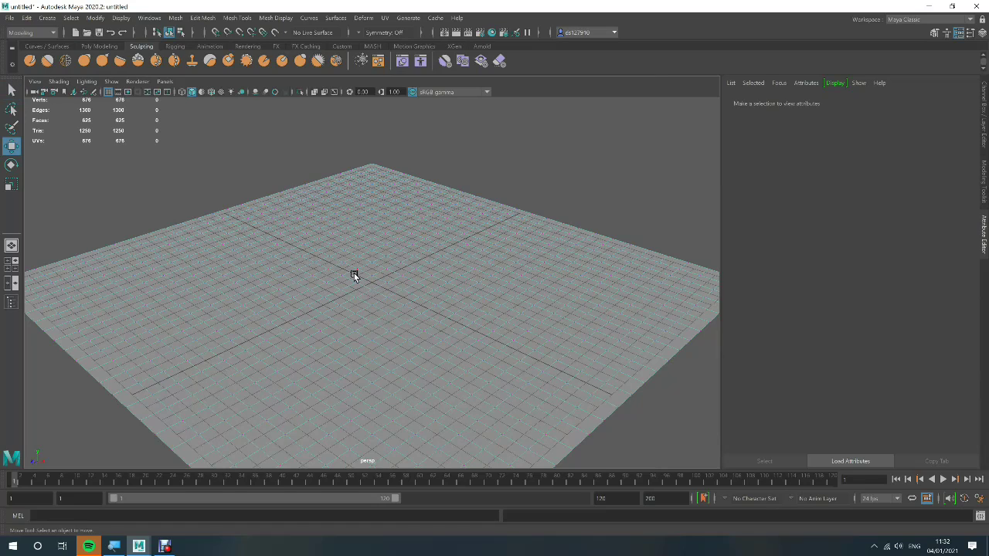
Step: Pull a middle vertex into a test peak, undo it, and deselect
click(353, 275)
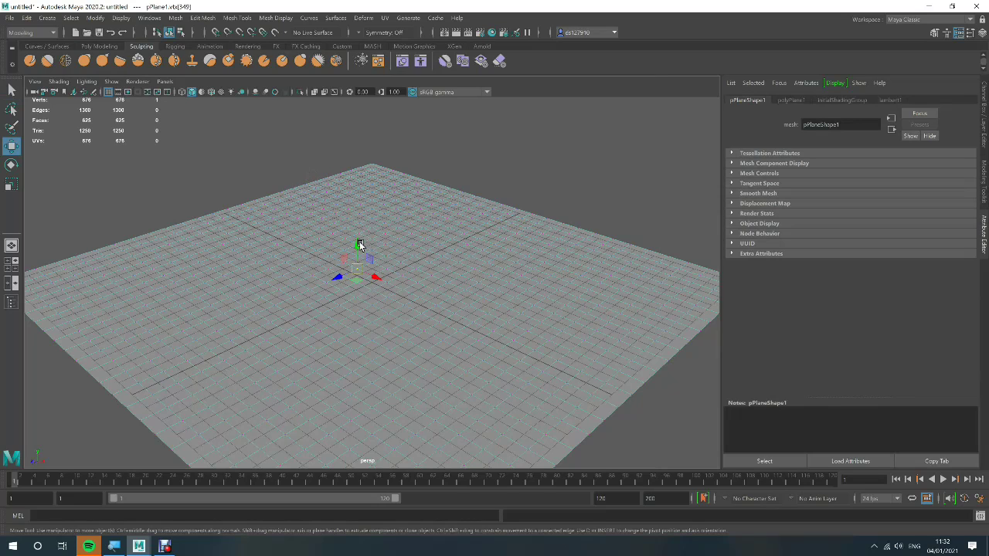
drag(359, 245, 364, 221)
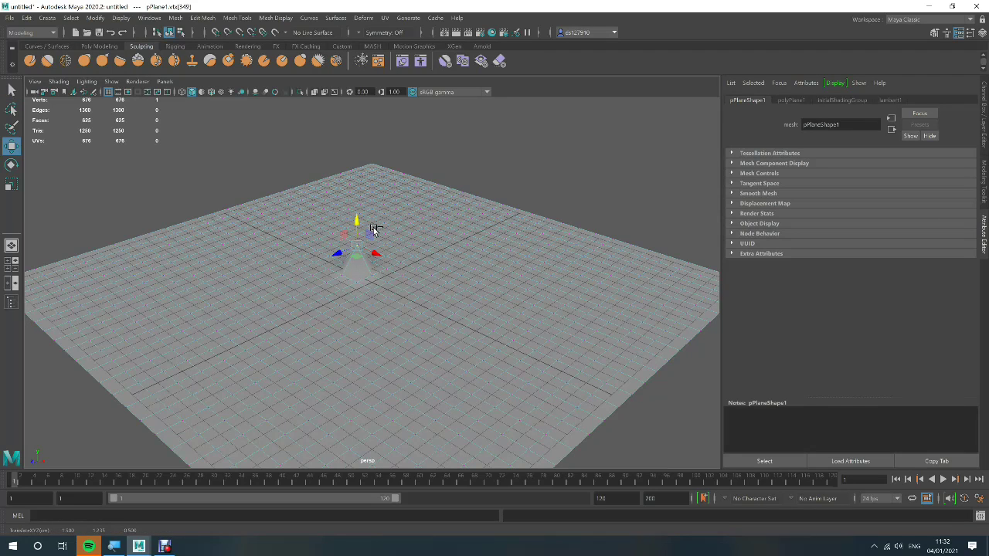
key(ctrl+z)
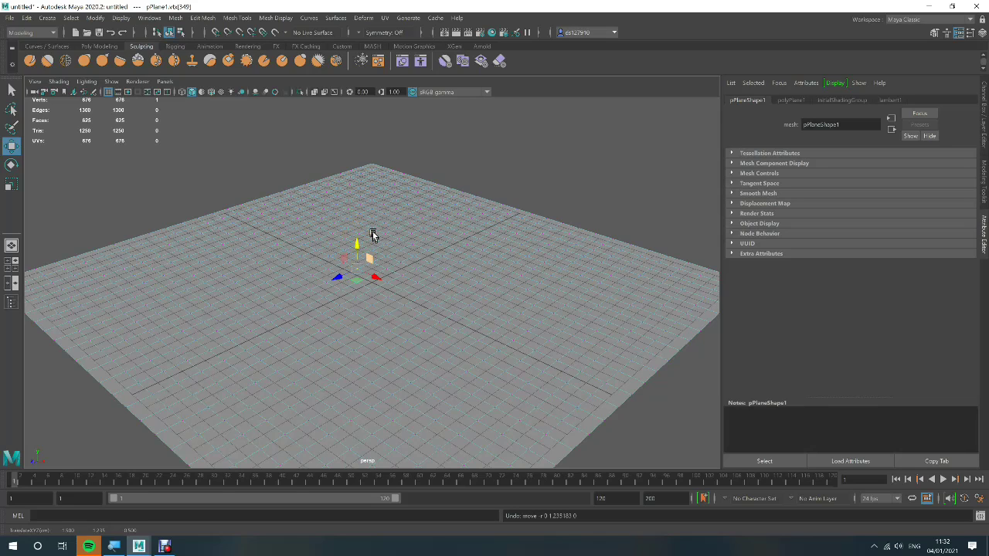
click(279, 164)
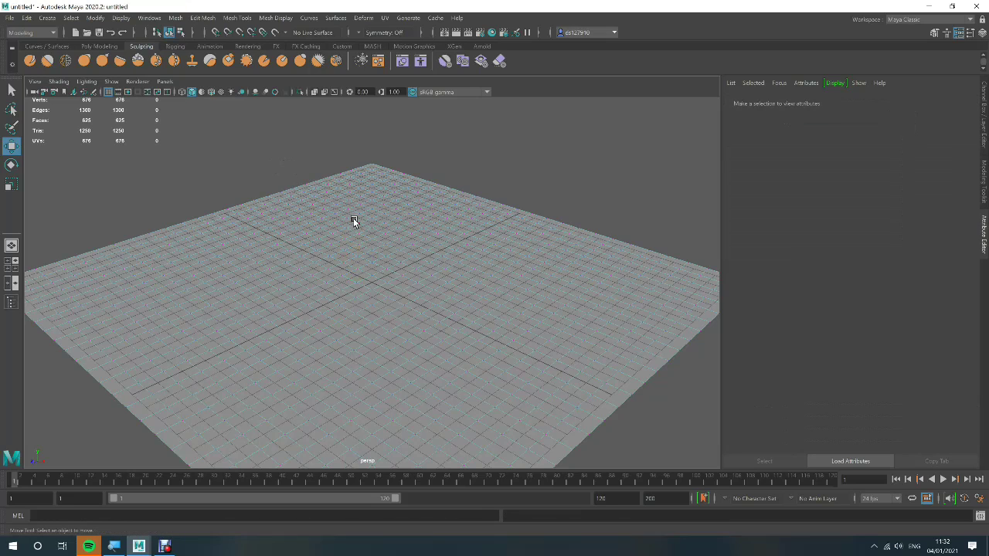
Step: Turn on Soft Select and raise a vertex near the far corner into a smooth hill
key(b)
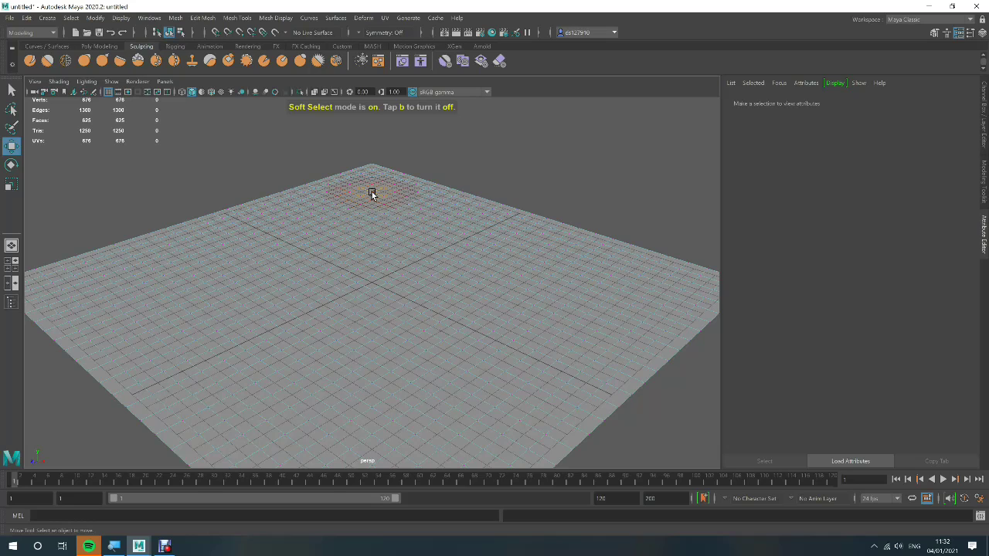
click(371, 193)
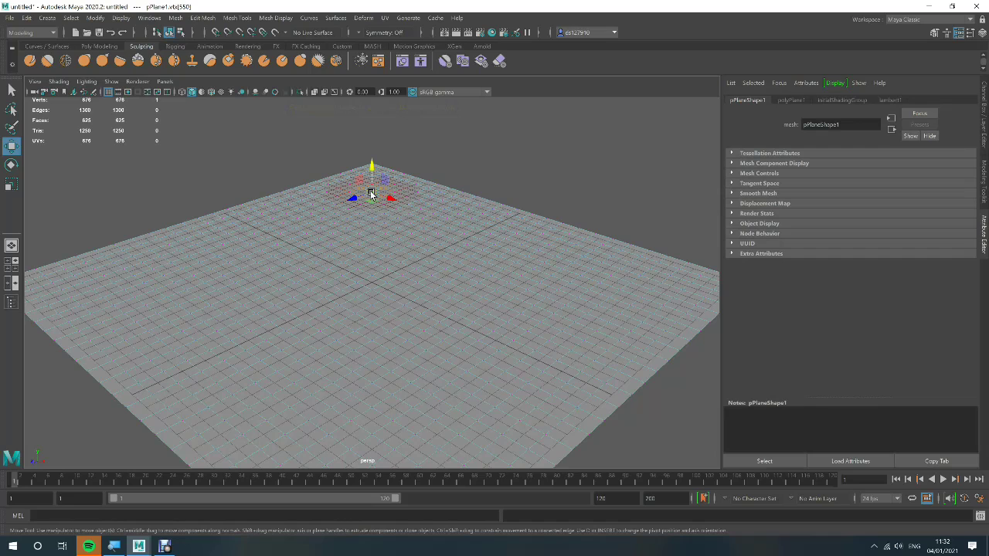
drag(372, 173, 375, 160)
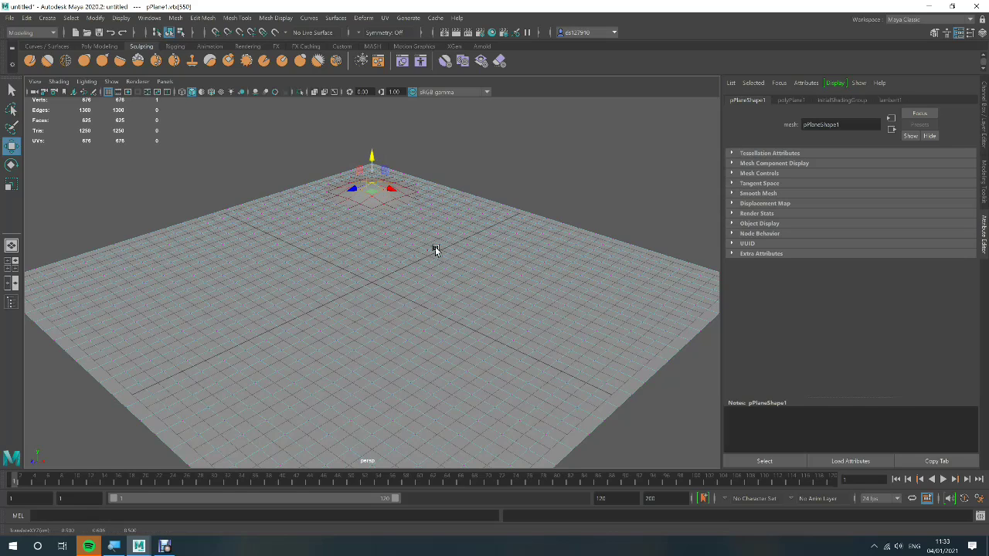
Step: Raise a second soft bump from a vertex toward the back of the plane
click(469, 227)
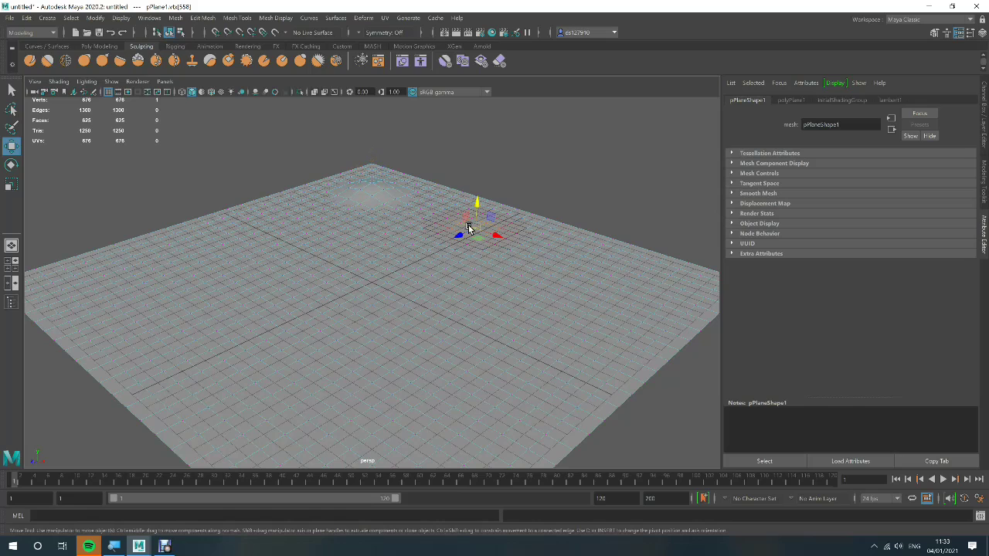
click(479, 205)
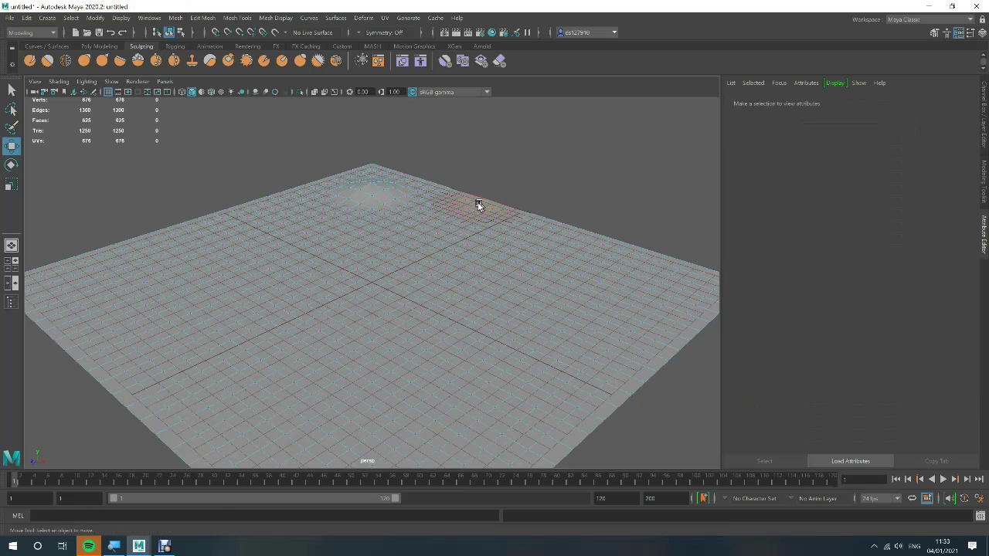
click(461, 244)
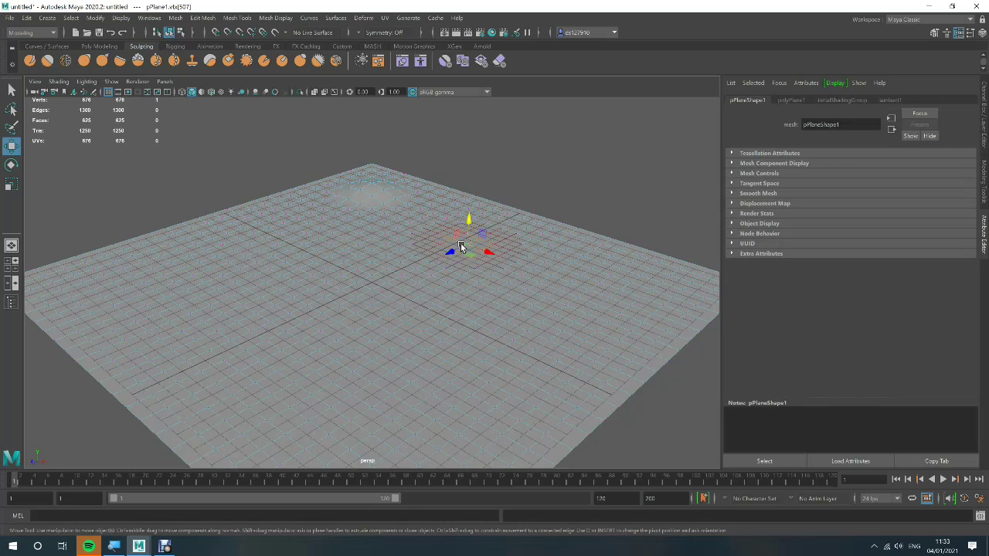
drag(468, 230, 469, 217)
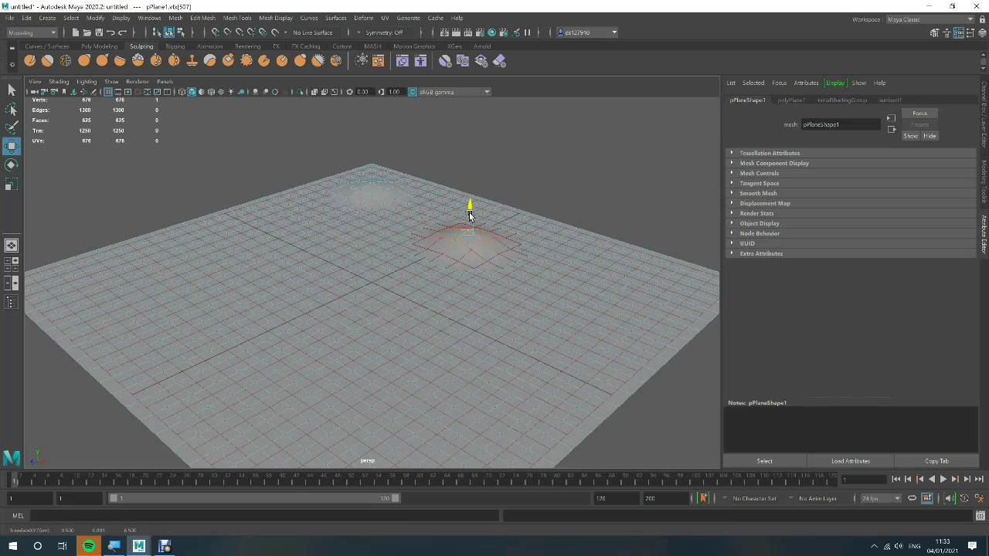
Step: Raise a new soft mound at the front-centre of the plane
click(351, 357)
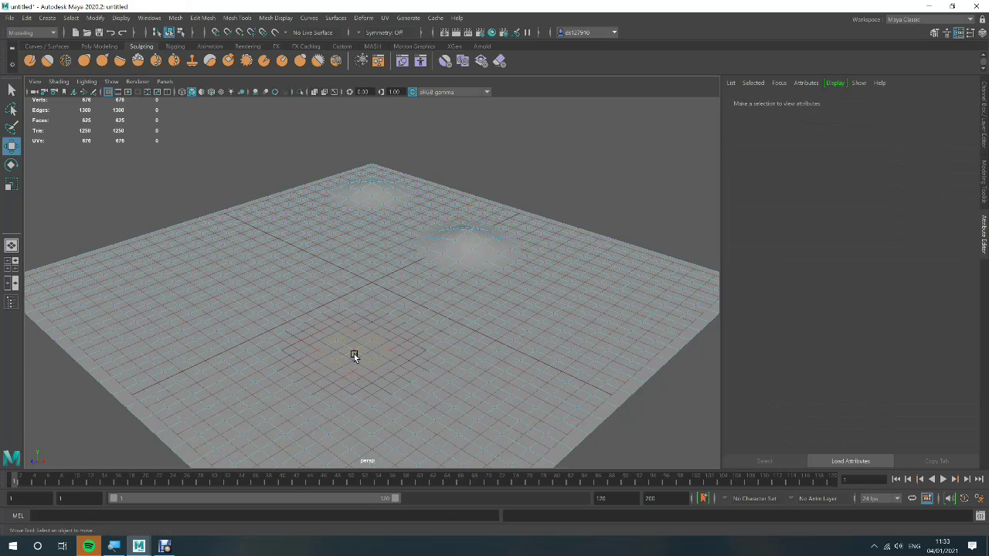
click(352, 348)
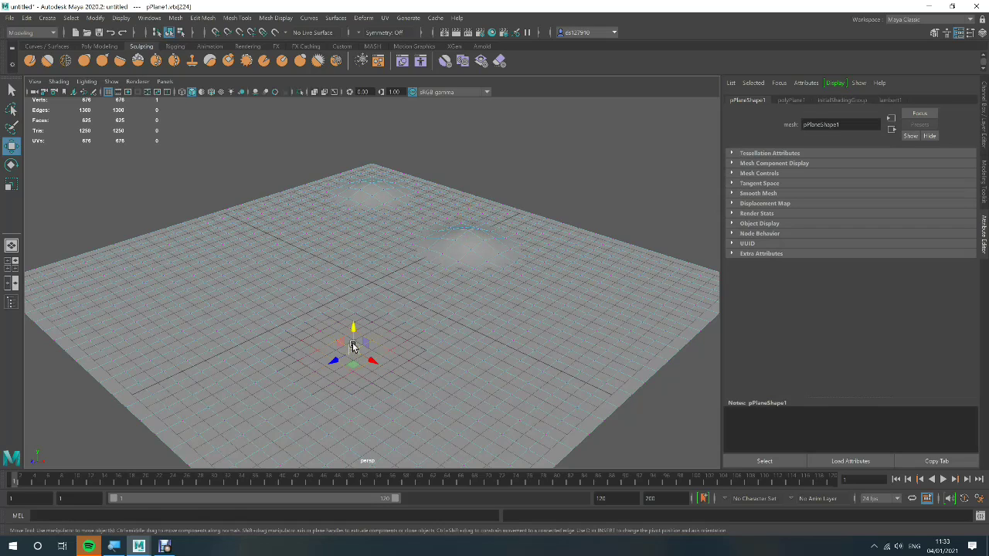
drag(351, 348, 340, 309)
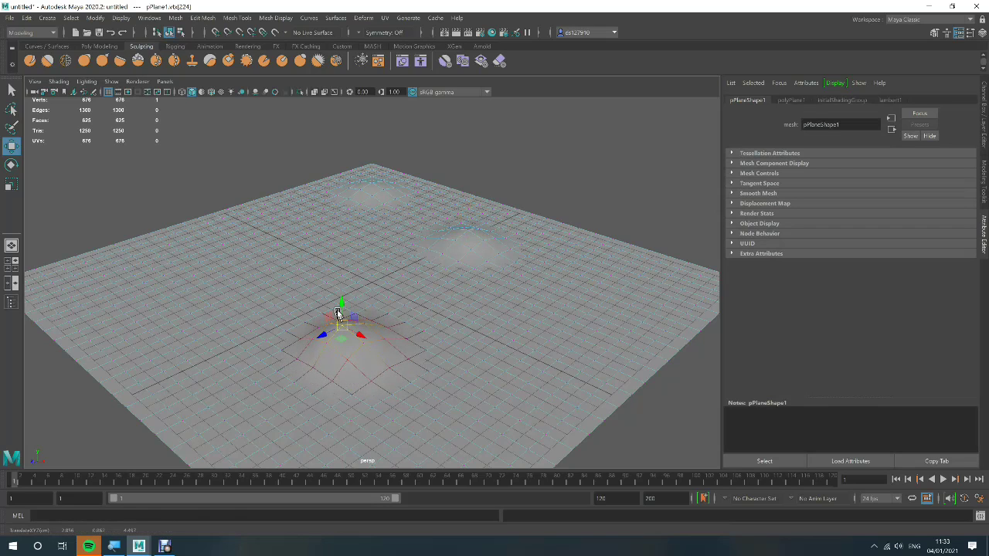
Step: Enlarge the falloff and lift the left side into a broad hill
click(220, 286)
mouse_move(221, 287)
mouse_down()
mouse_move(315, 278)
mouse_move(213, 319)
mouse_move(379, 280)
mouse_move(289, 304)
mouse_up()
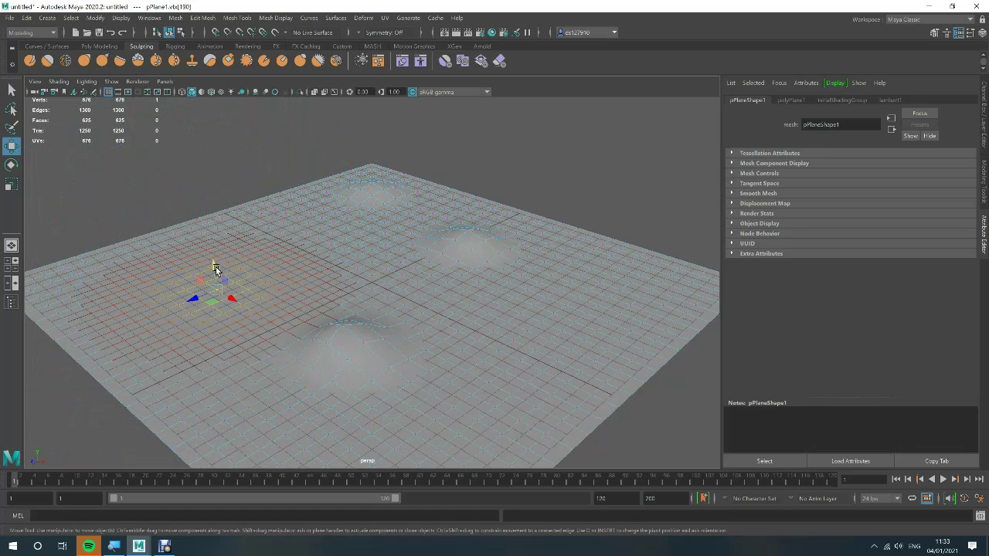
mouse_move(216, 268)
mouse_down()
mouse_move(221, 221)
mouse_move(223, 230)
mouse_up()
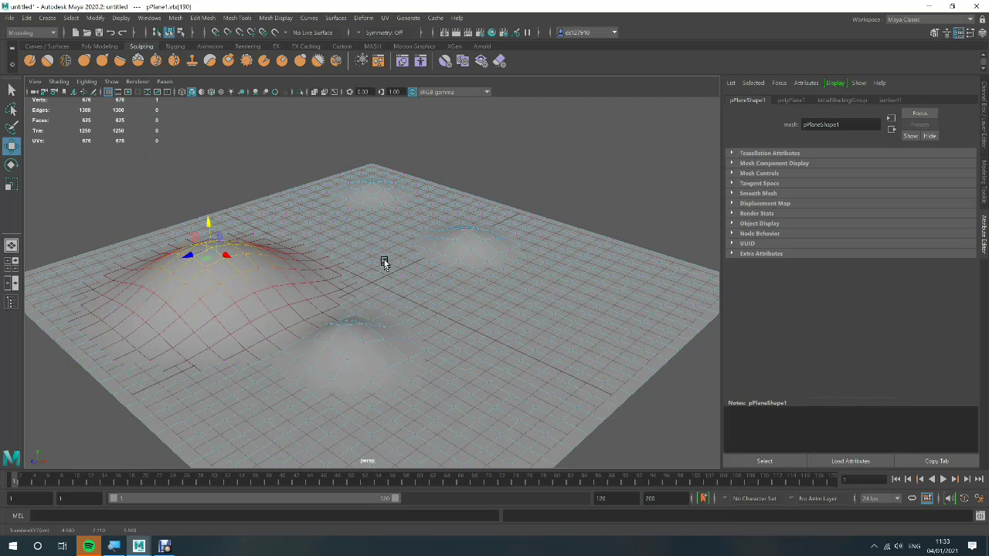
Step: Shrink the soft-selection falloff and raise a small bump mid-plane
key(b)
drag(379, 255, 250, 252)
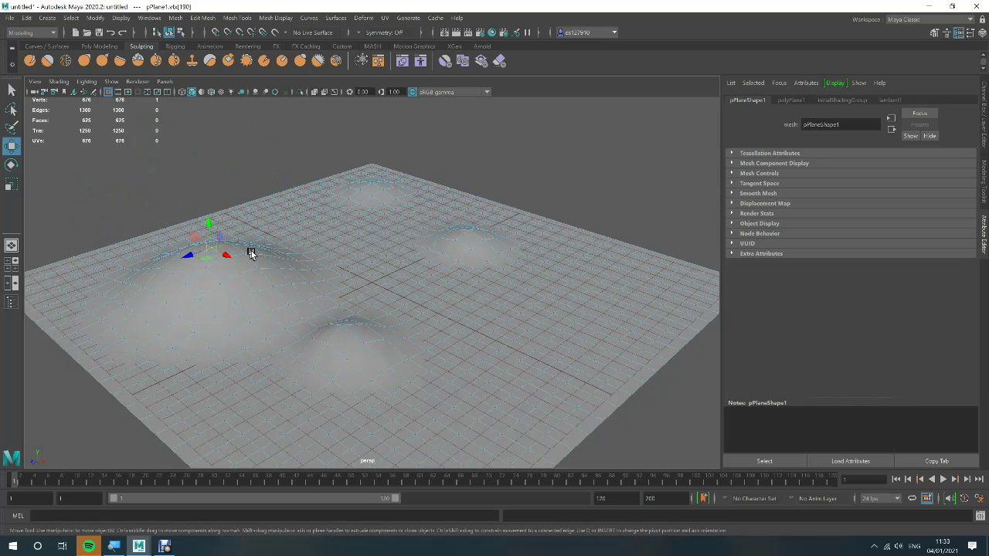
click(360, 246)
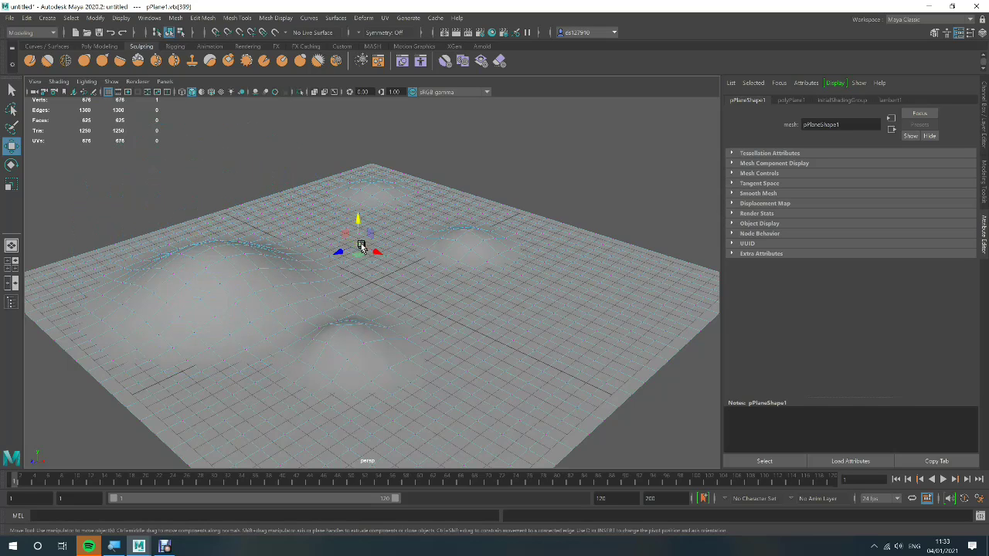
drag(357, 236, 354, 227)
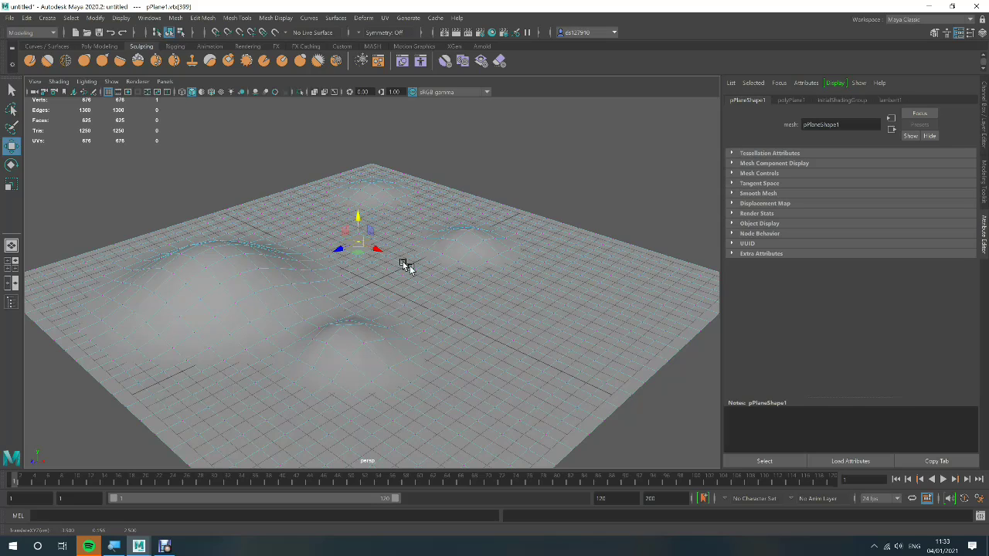
Step: Widen the falloff and raise peaks at centre, front-right, right, front-centre and back-left
drag(407, 267, 457, 265)
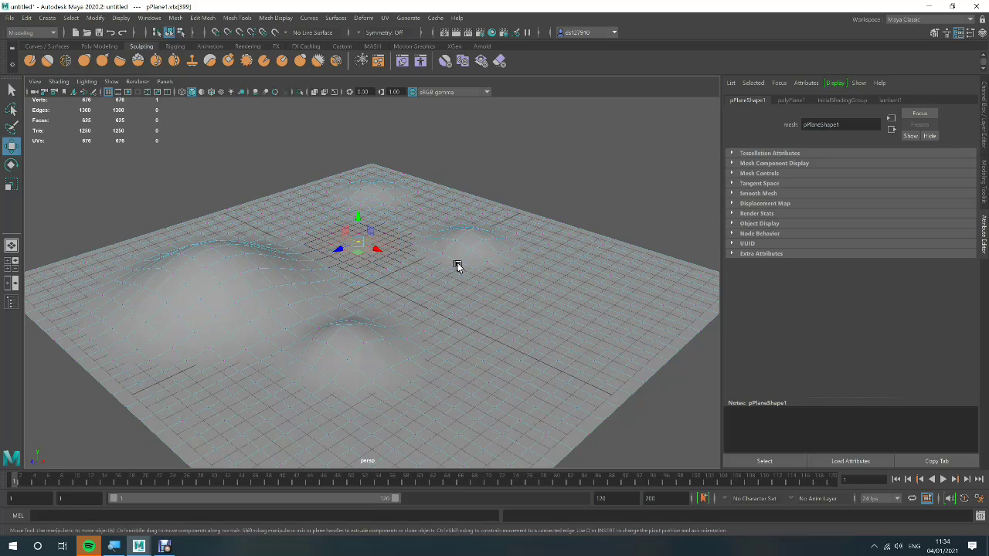
click(408, 291)
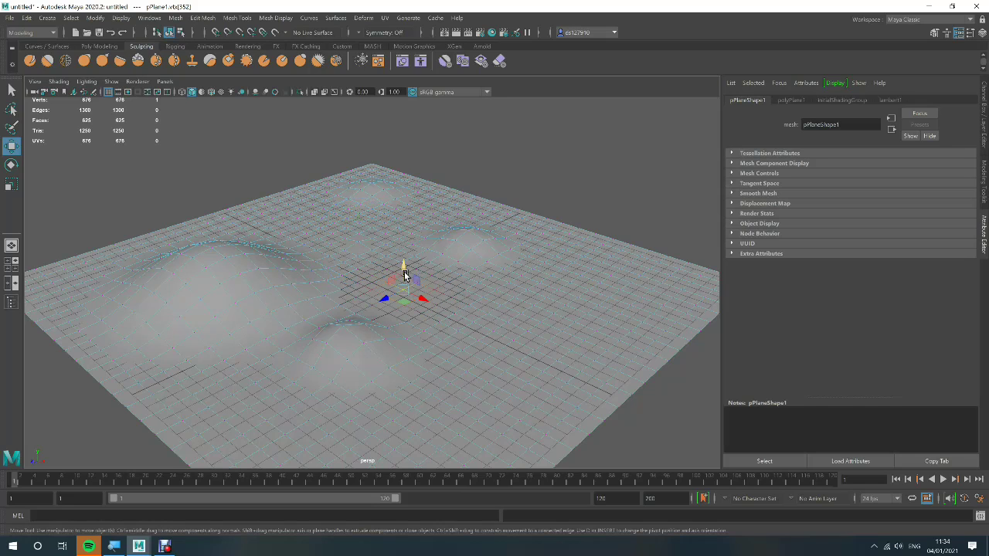
drag(404, 274, 404, 243)
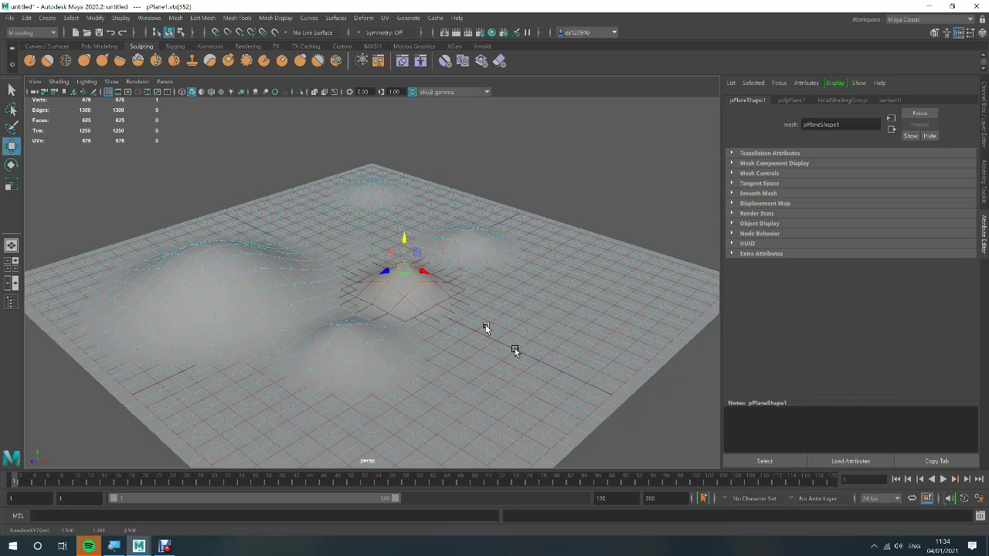
click(564, 403)
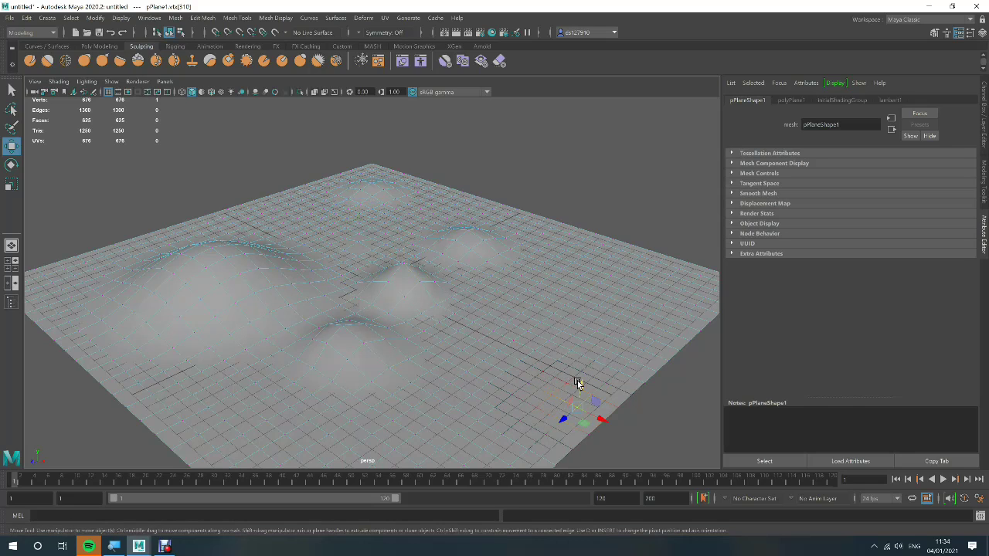
drag(577, 381, 563, 326)
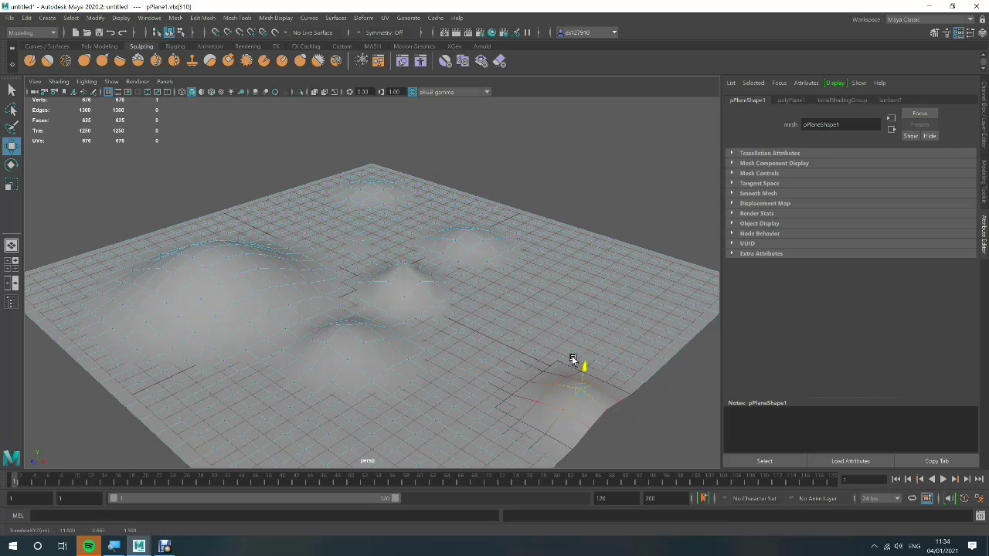
click(564, 310)
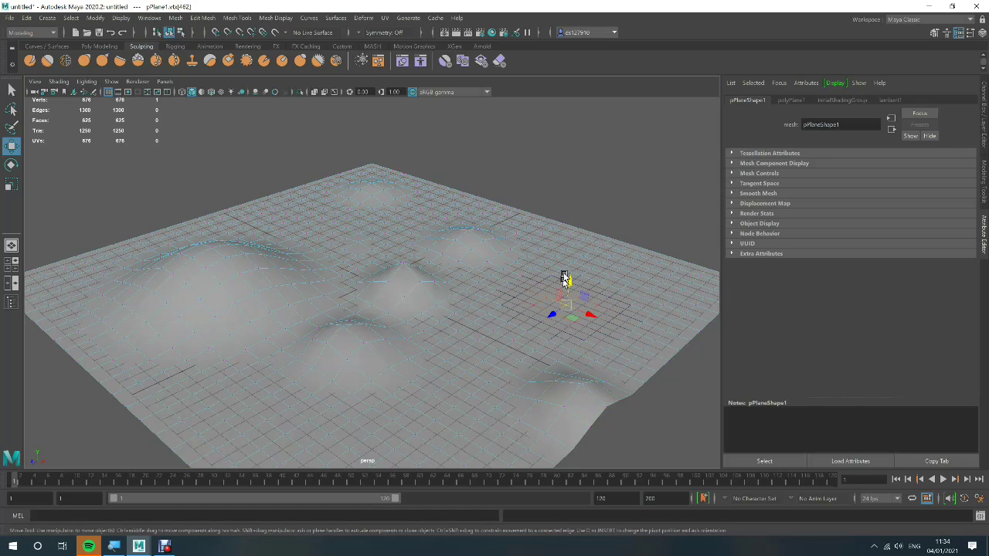
drag(570, 281, 571, 258)
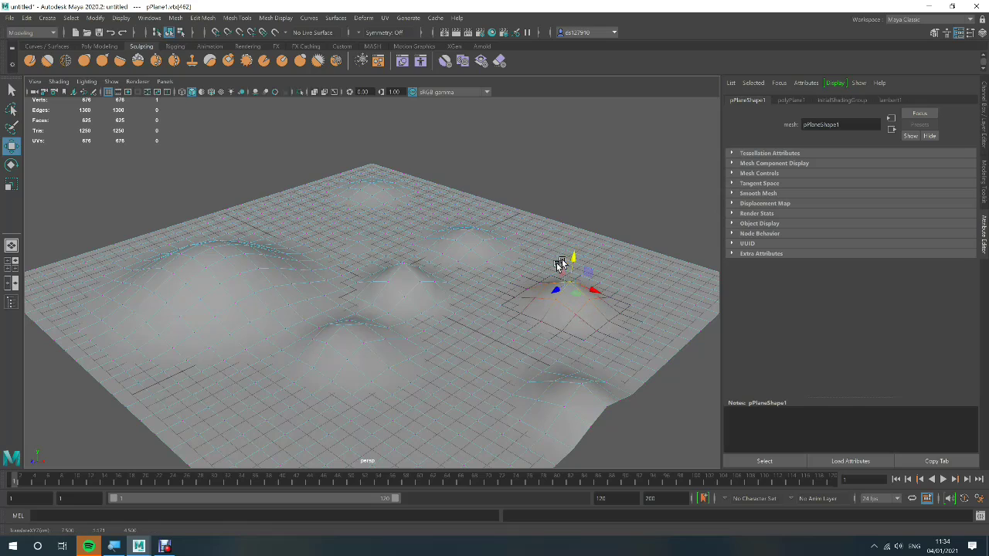
click(432, 394)
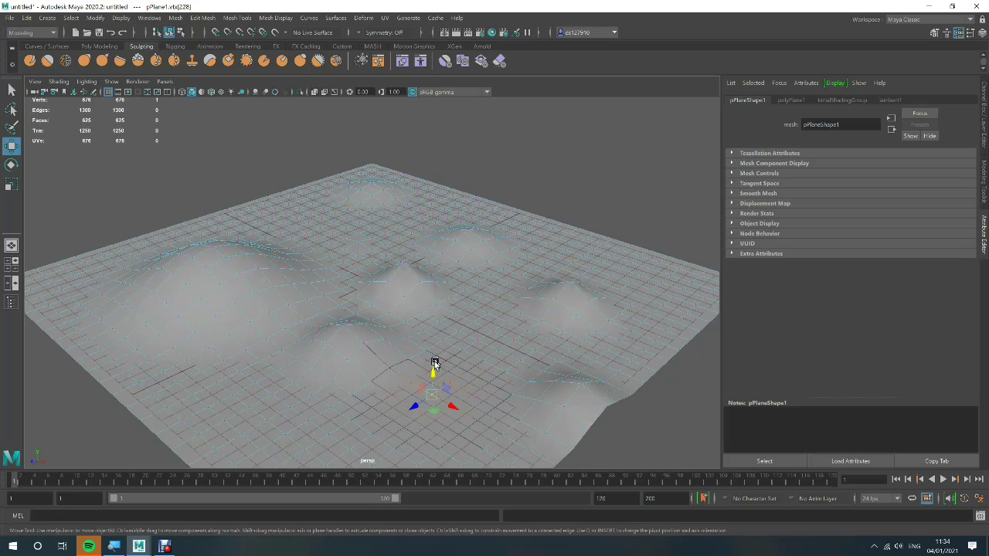
drag(434, 368, 430, 341)
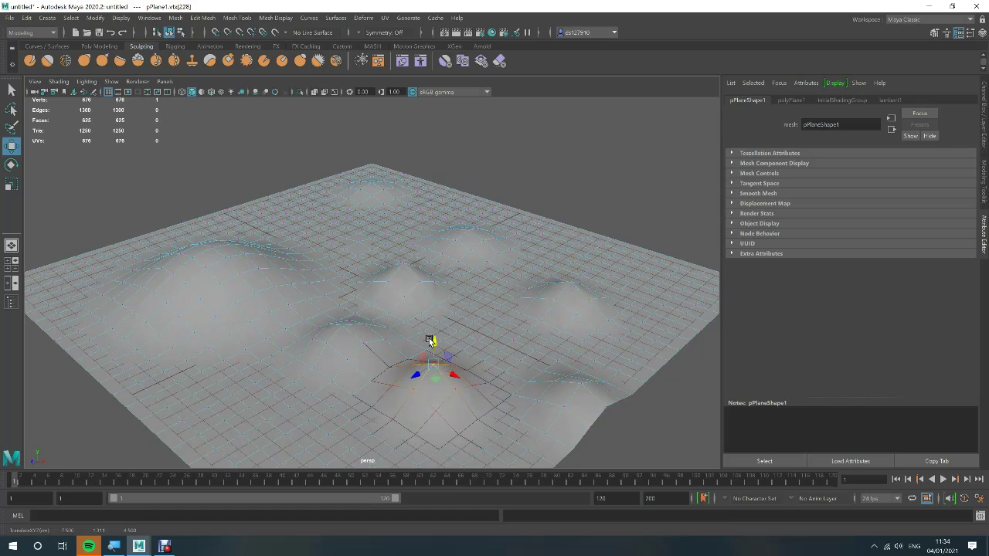
click(285, 220)
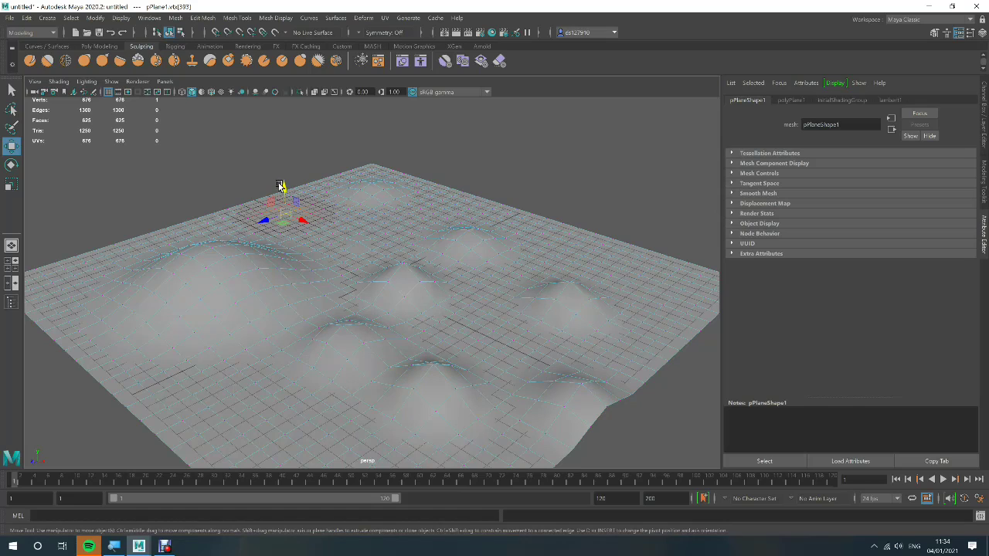
drag(281, 186, 280, 163)
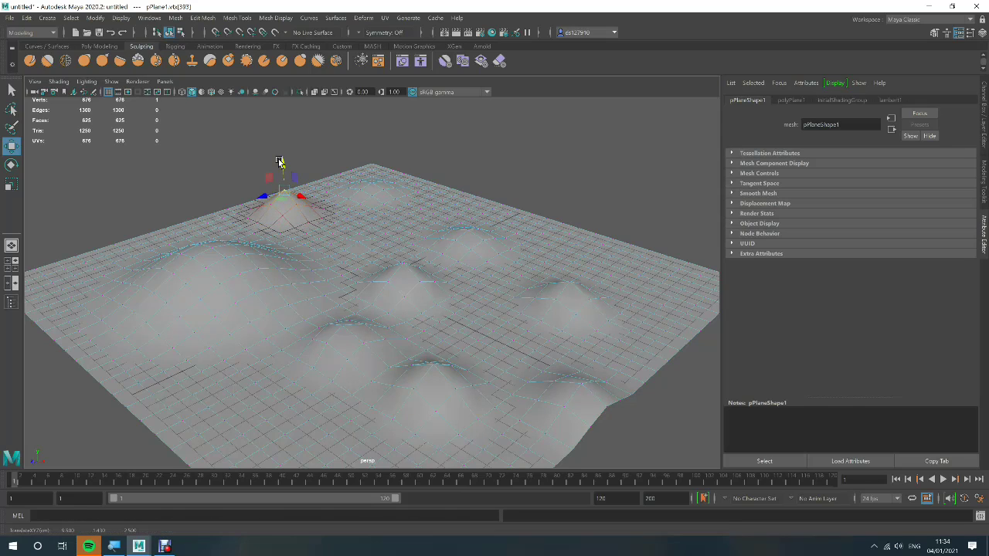